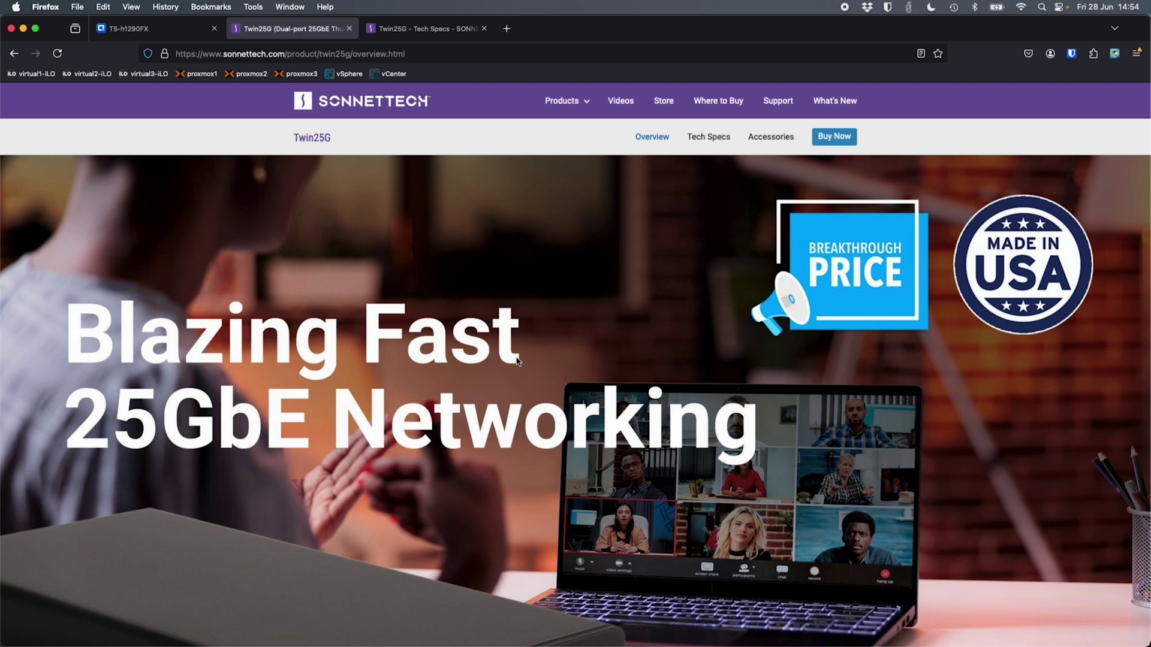
Scroll the Twin25G overview down to the Key Features grid: 10GbE compatibility, Mac/Windows/Linux support, and Thunderbolt ports.
{"action": "scroll", "coordinate": [517, 360], "scroll_direction": "down", "scroll_amount": 6}
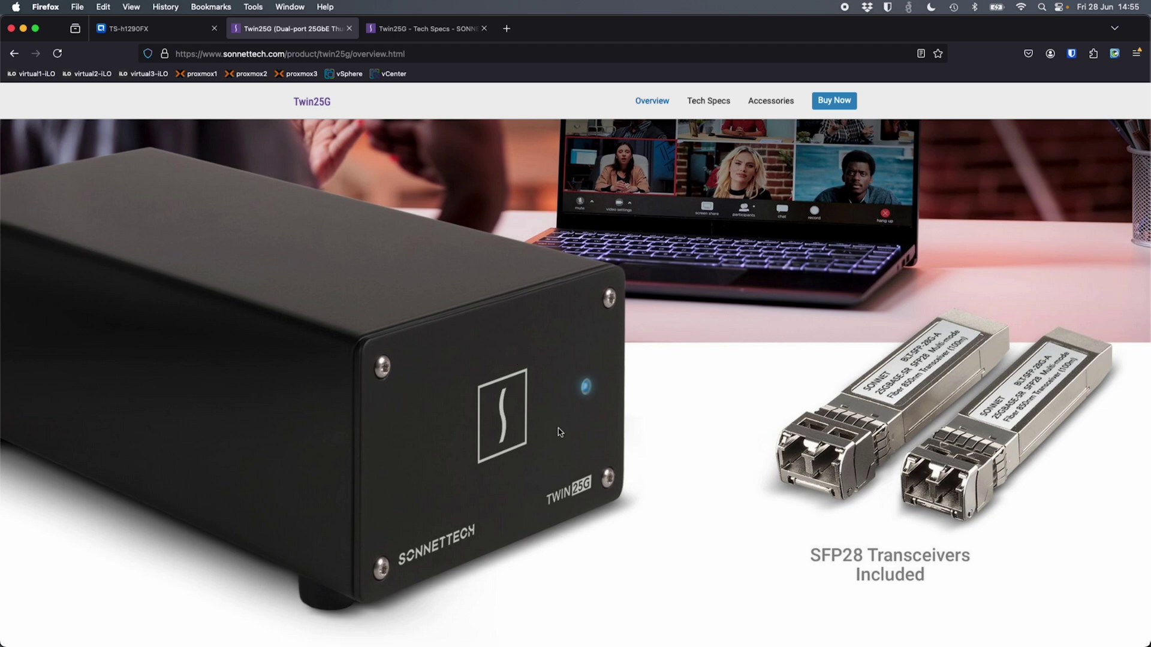
{"action": "scroll", "coordinate": [559, 432], "scroll_direction": "down", "scroll_amount": 10}
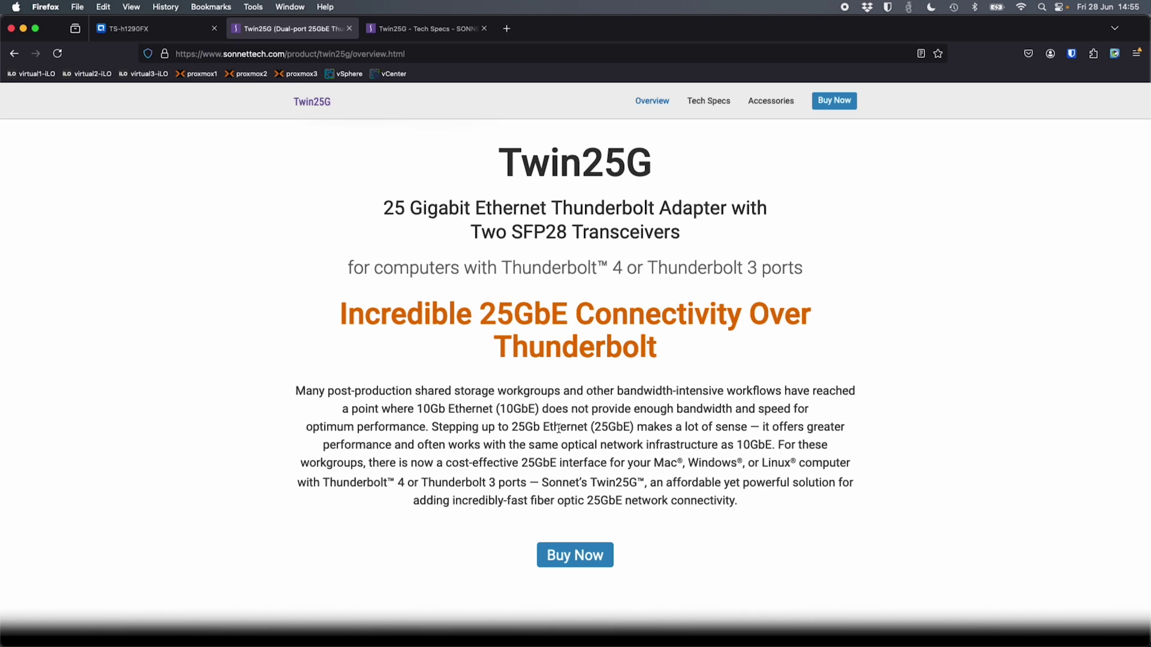
{"action": "scroll", "coordinate": [559, 428], "scroll_direction": "down", "scroll_amount": 20}
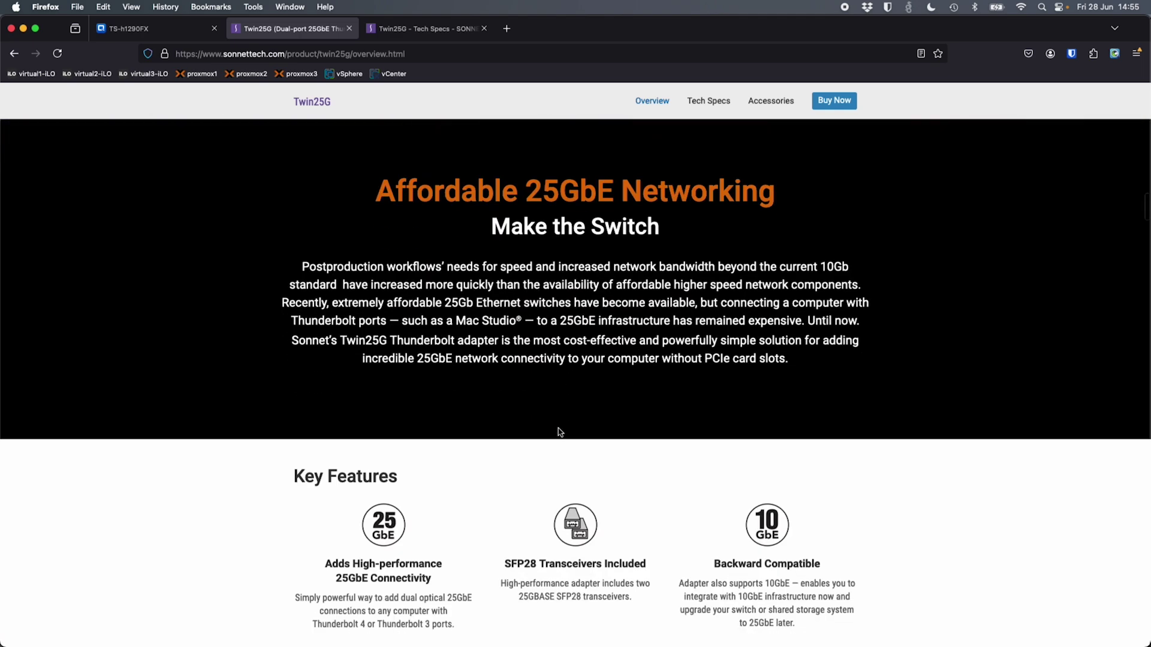
{"action": "scroll", "coordinate": [559, 431], "scroll_direction": "down", "scroll_amount": 5}
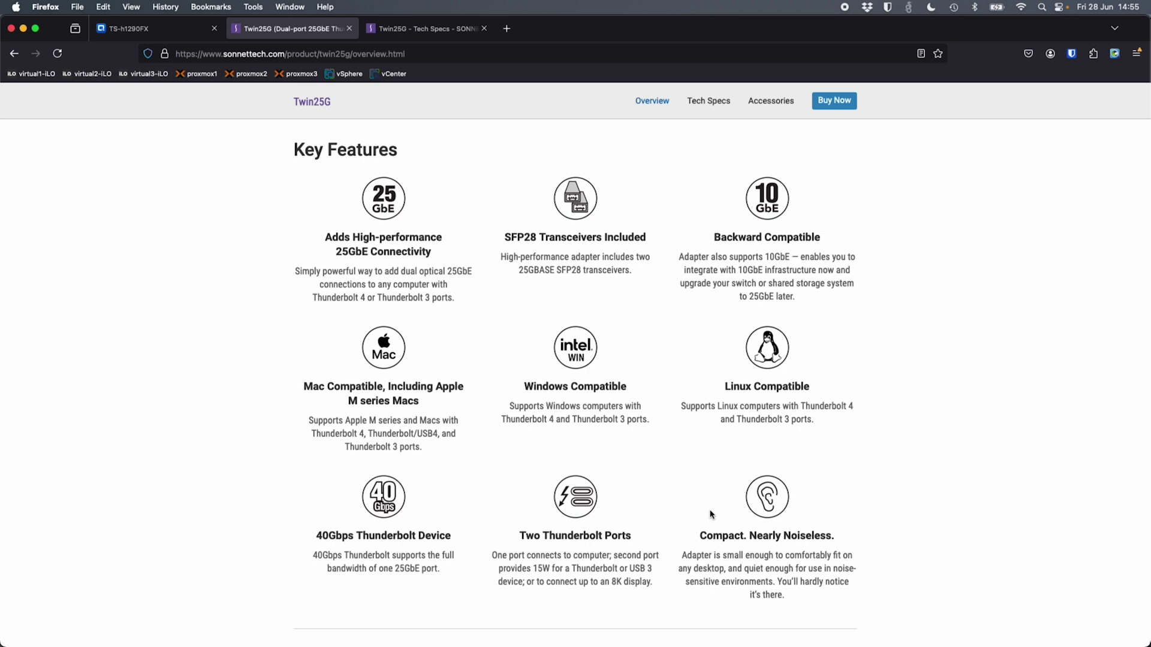
{"action": "scroll", "coordinate": [712, 514], "scroll_direction": "down", "scroll_amount": 5}
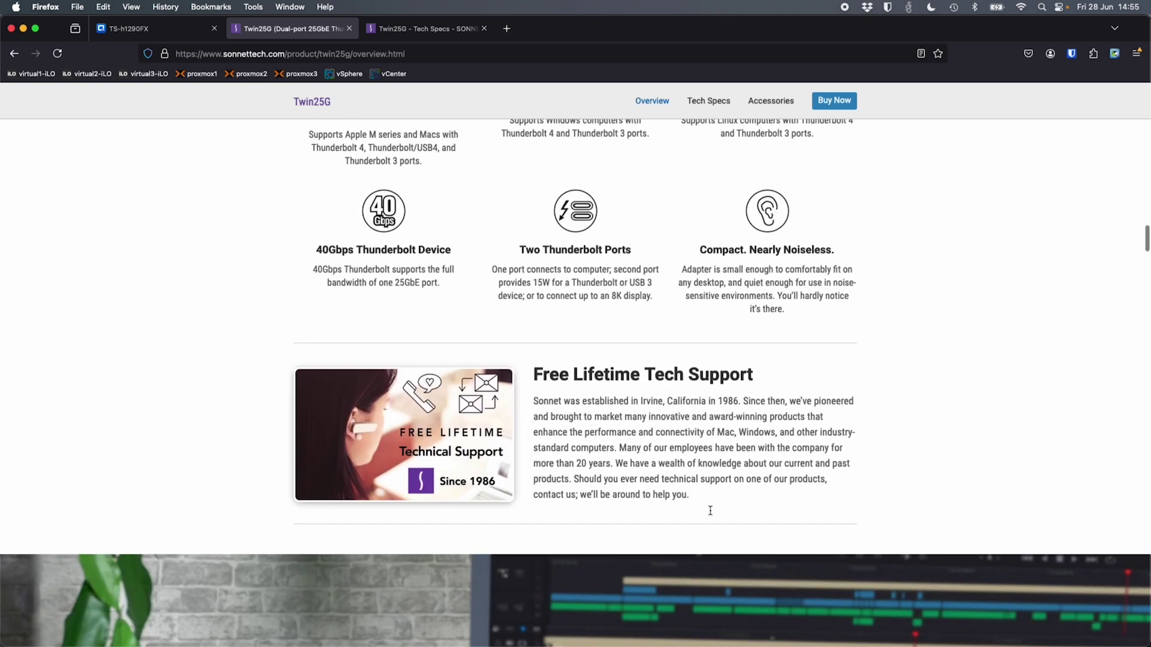
Scroll the overview past the tech support and product photos to 'Everything You Need to Connect Is Included'.
{"action": "scroll", "coordinate": [710, 511], "scroll_direction": "down", "scroll_amount": 8}
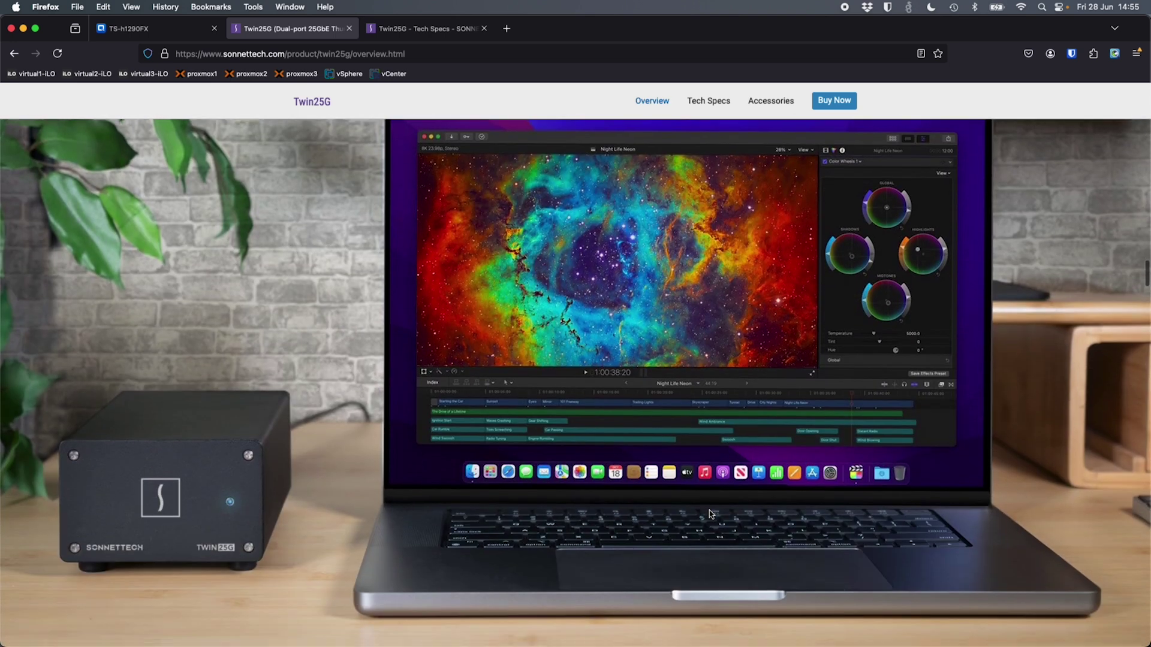
{"action": "scroll", "coordinate": [709, 510], "scroll_direction": "up", "scroll_amount": 1}
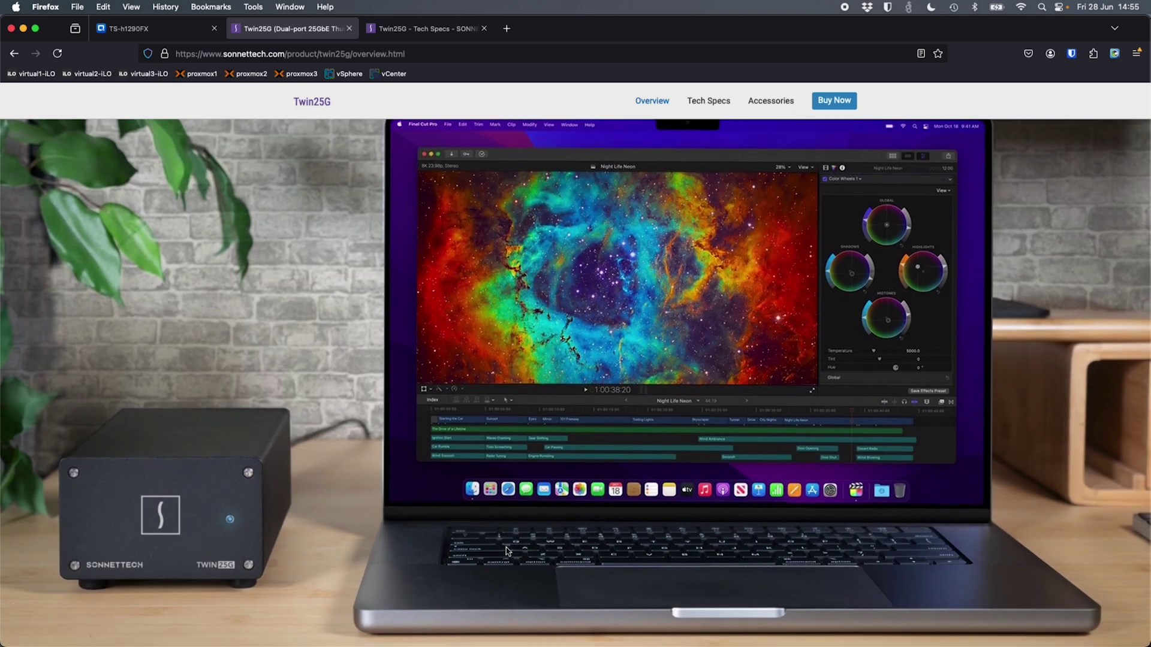
{"action": "scroll", "coordinate": [505, 548], "scroll_direction": "down", "scroll_amount": 10}
{"action": "scroll", "coordinate": [505, 547], "scroll_direction": "down", "scroll_amount": 8}
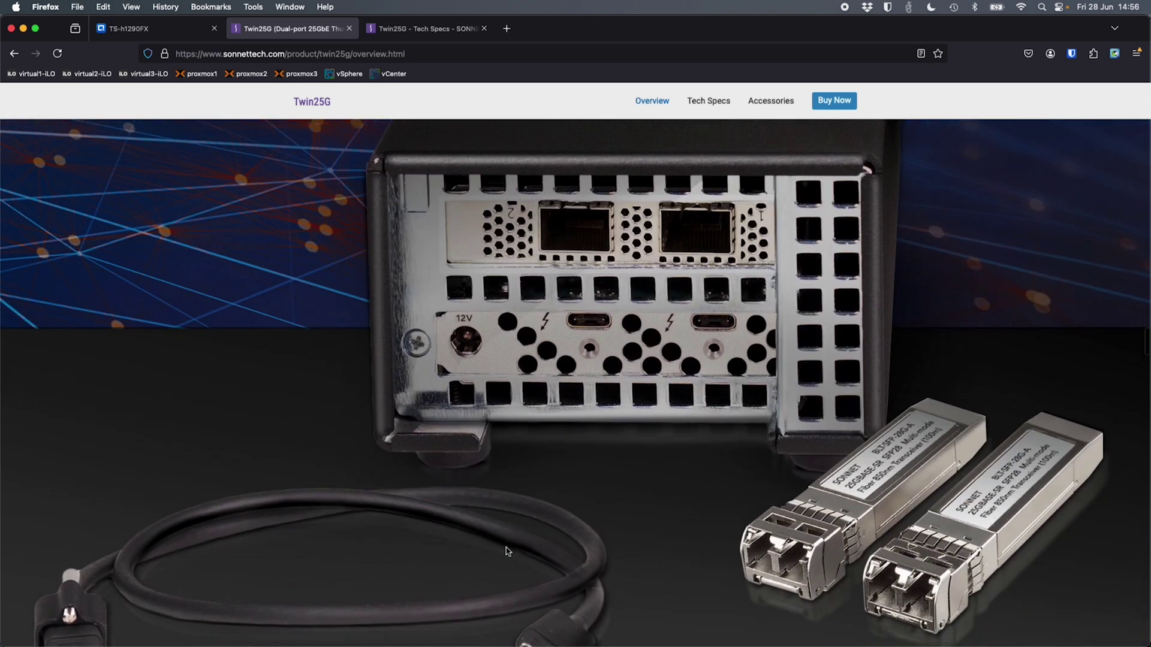
{"action": "scroll", "coordinate": [506, 548], "scroll_direction": "down", "scroll_amount": 3}
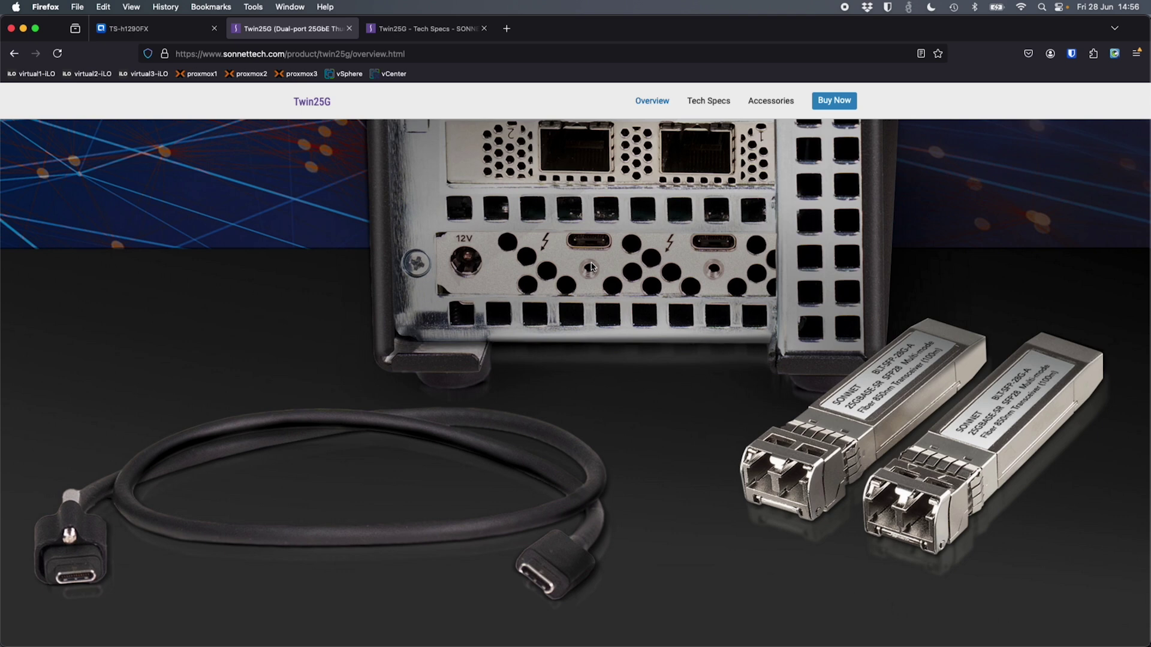
{"action": "scroll", "coordinate": [591, 266], "scroll_direction": "up", "scroll_amount": 1}
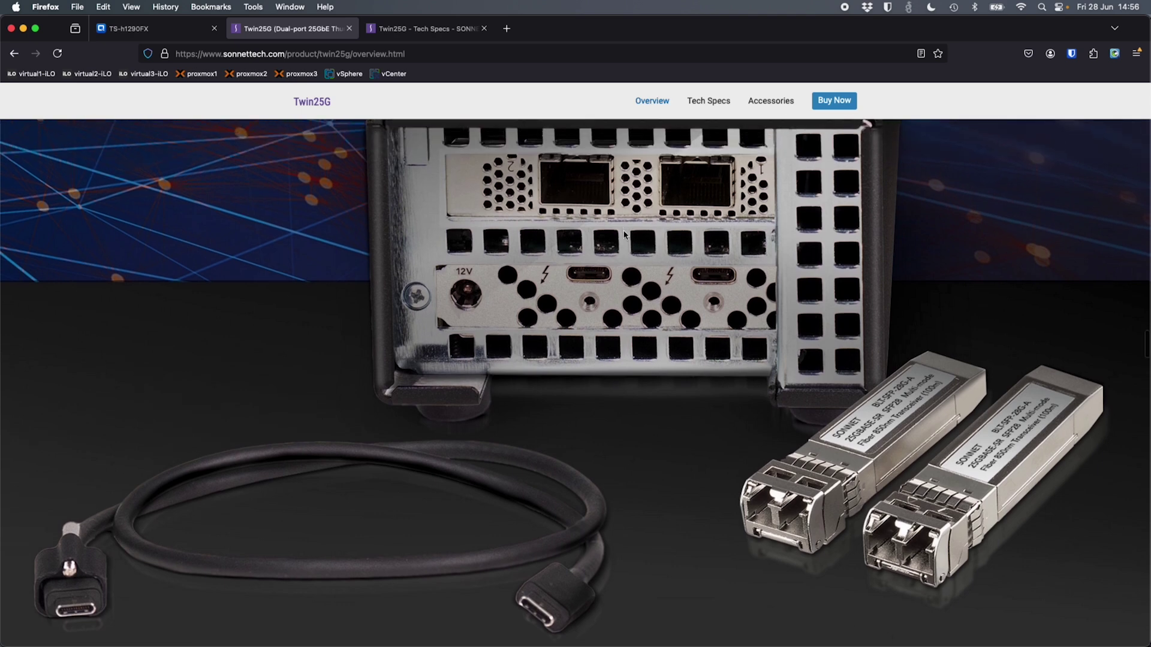
{"action": "scroll", "coordinate": [623, 233], "scroll_direction": "down", "scroll_amount": 5}
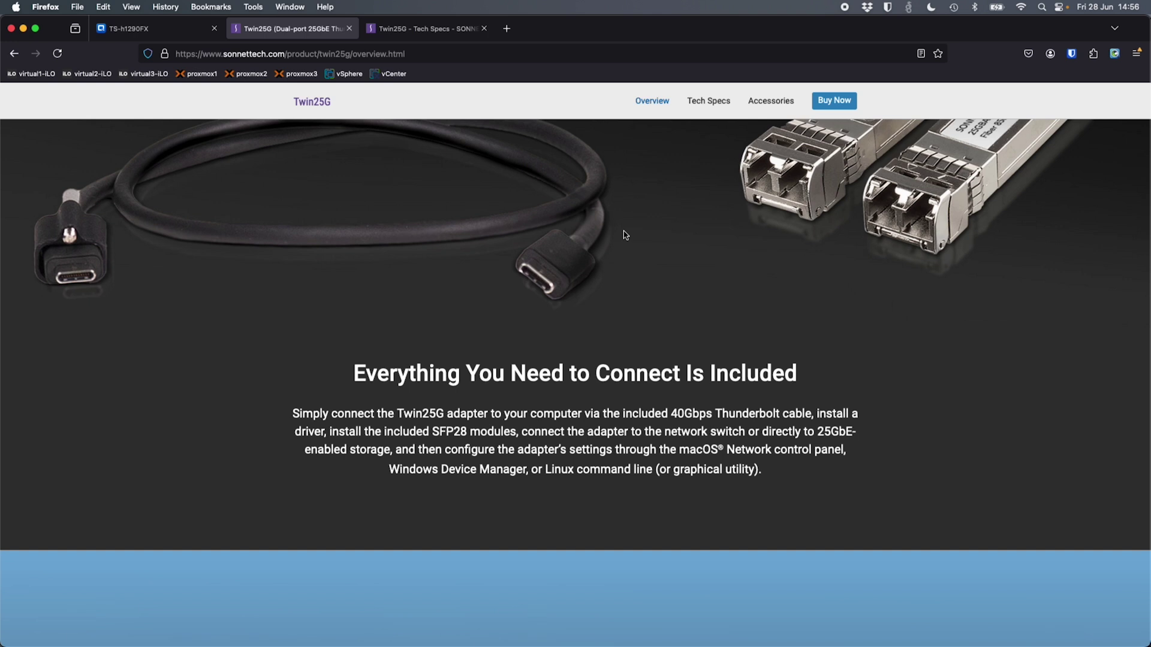
{"action": "scroll", "coordinate": [623, 231], "scroll_direction": "up", "scroll_amount": 2}
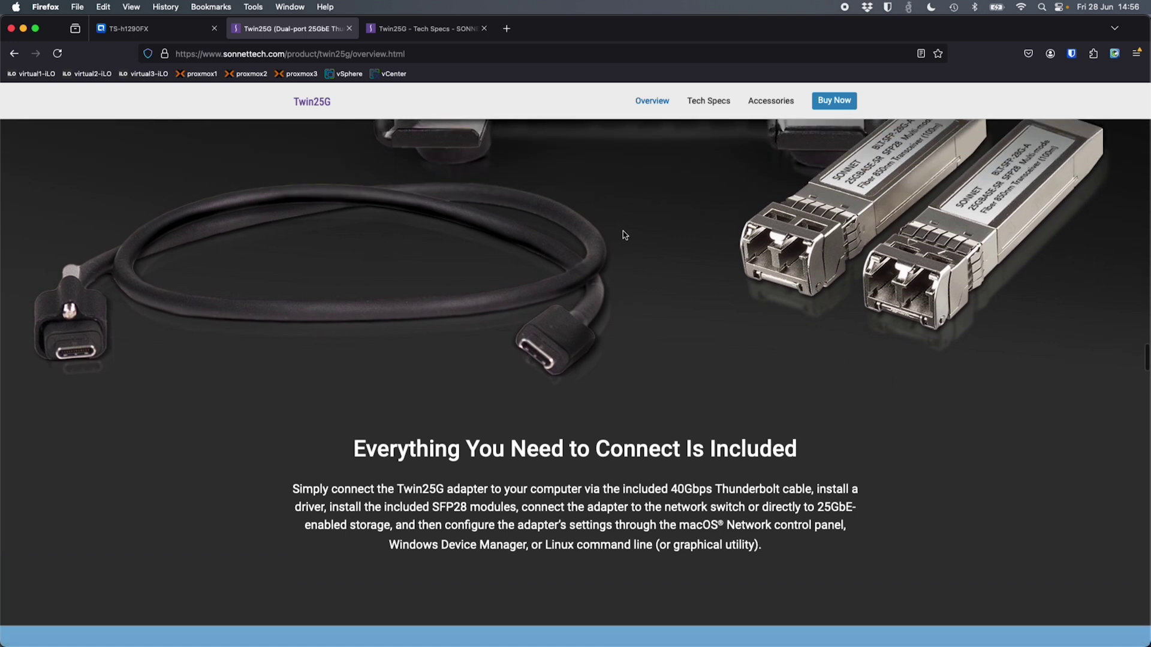
{"action": "left_click", "coordinate": [407, 30]}
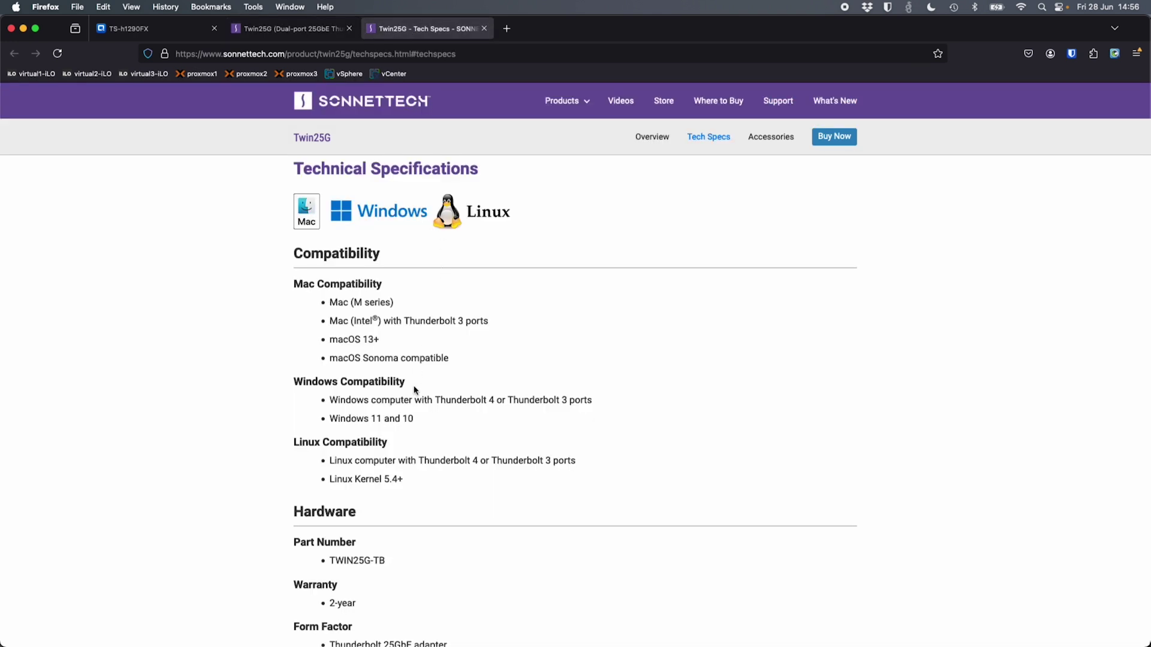
In Tech Specs, highlight that Teaming is unsupported and the 9000-byte maximum packet size.
{"action": "scroll", "coordinate": [379, 338], "scroll_direction": "down", "scroll_amount": 4}
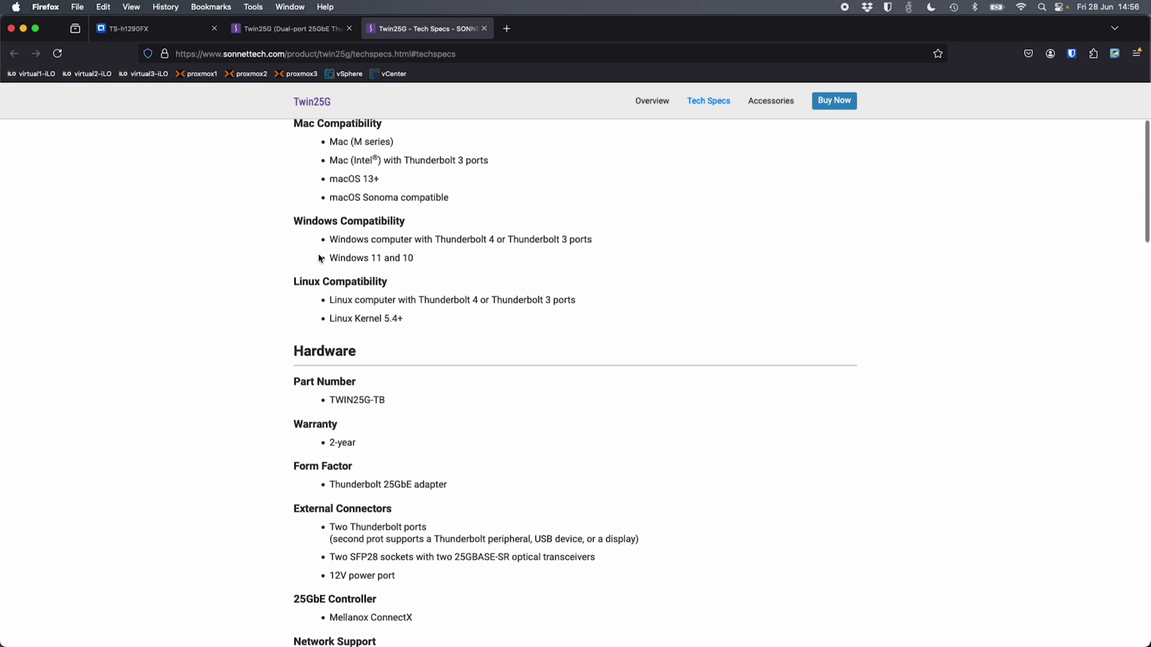
{"action": "scroll", "coordinate": [433, 347], "scroll_direction": "down", "scroll_amount": 4}
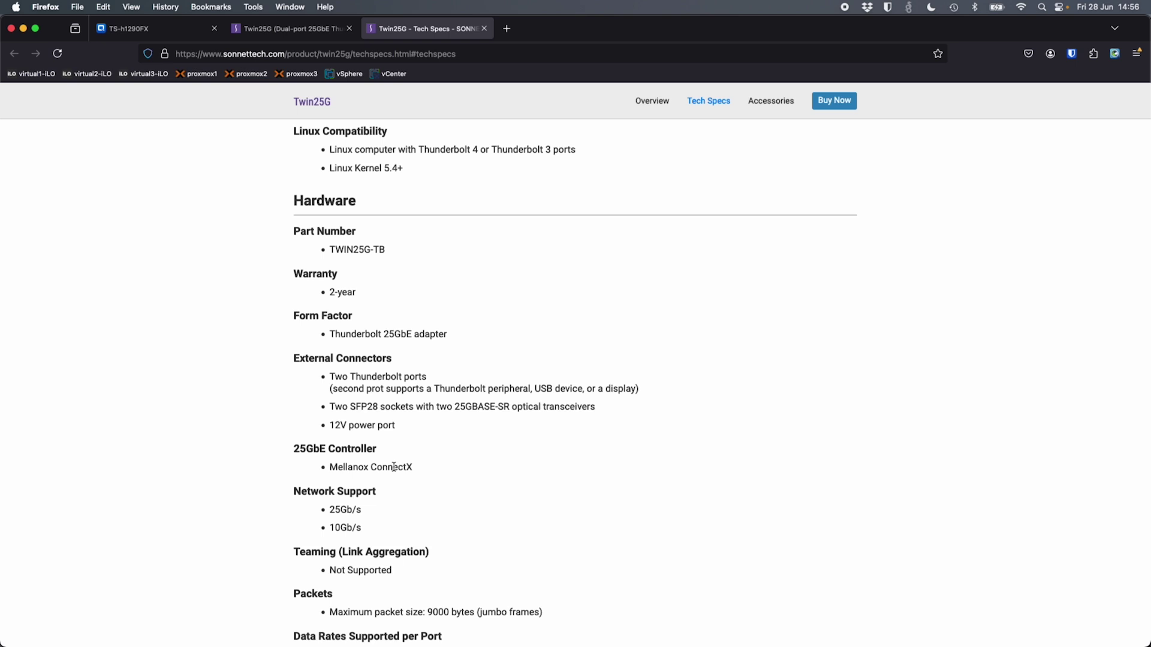
{"action": "scroll", "coordinate": [394, 467], "scroll_direction": "down", "scroll_amount": 4}
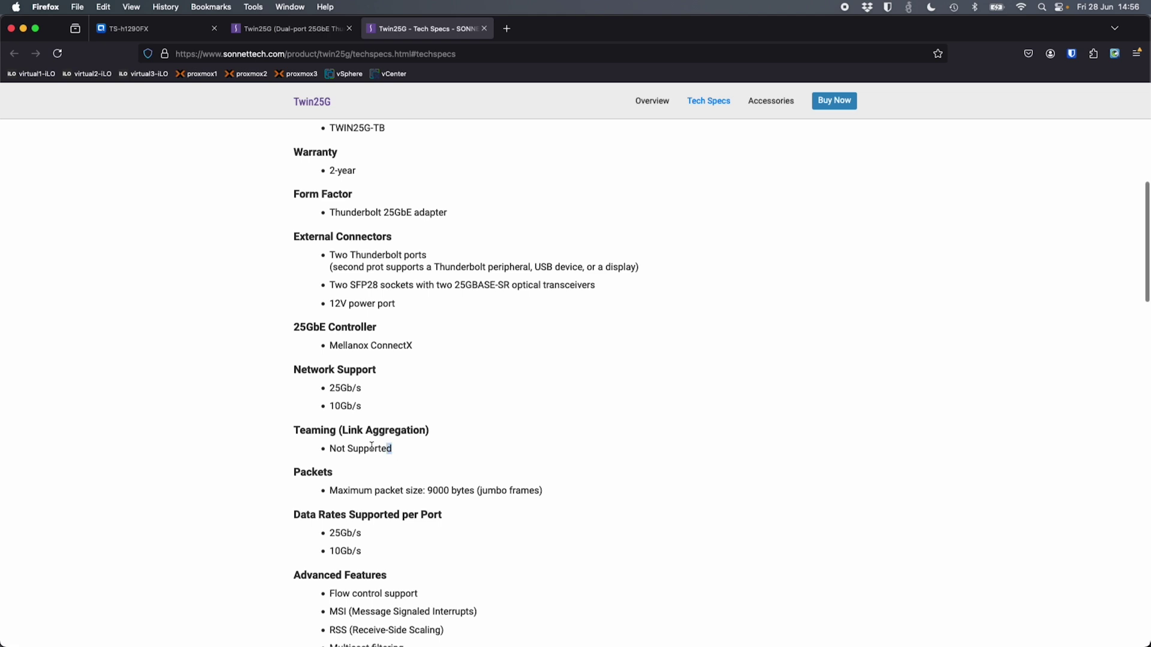
{"action": "left_click_drag", "start_coordinate": [391, 451], "coordinate": [293, 431]}
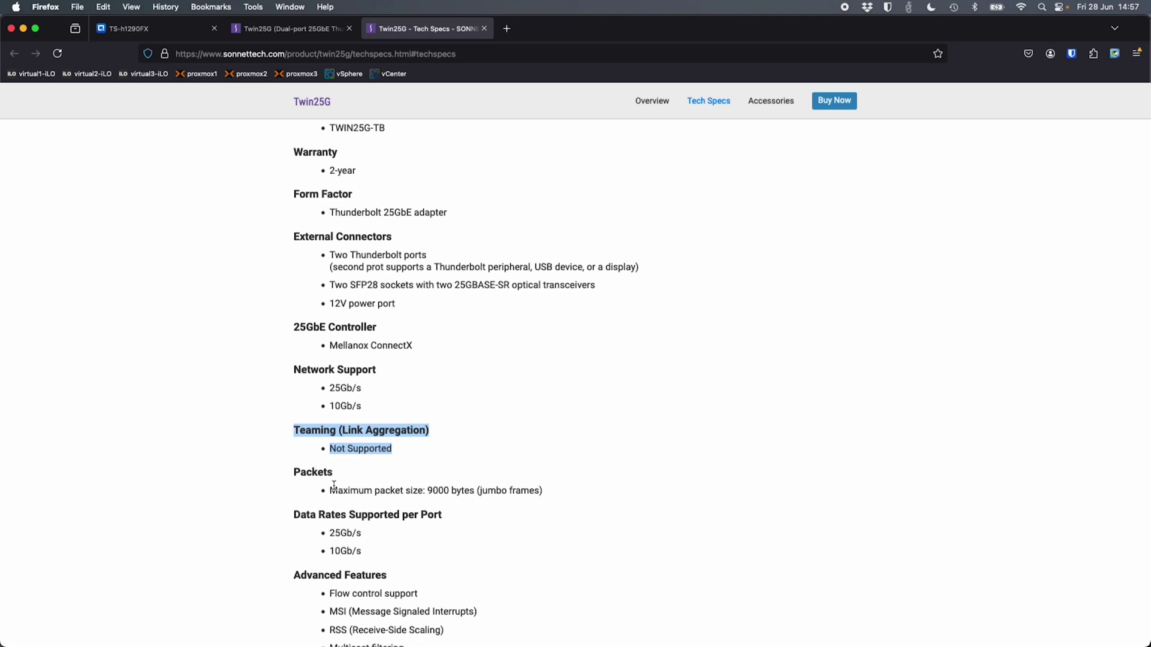
{"action": "left_click_drag", "start_coordinate": [329, 491], "coordinate": [550, 498]}
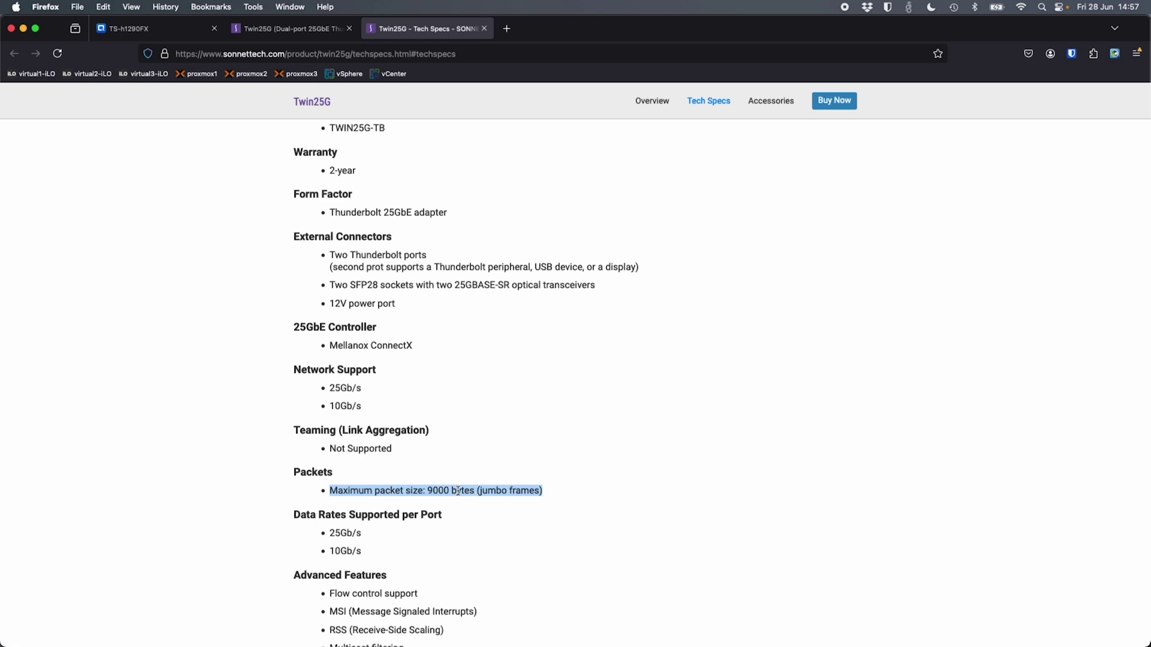
{"action": "left_click", "coordinate": [173, 35]}
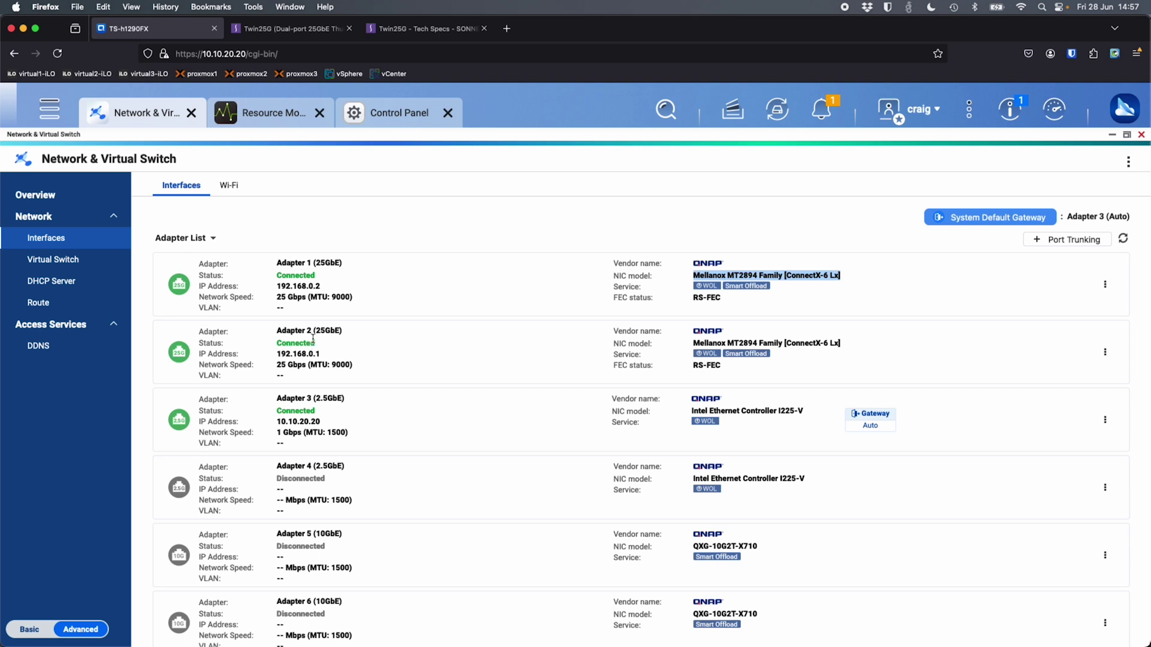
Highlight the 25 Gbps network speed of Adapter 1 and Adapter 2 on the TS-h1290FX.
{"action": "left_click_drag", "start_coordinate": [276, 297], "coordinate": [306, 298]}
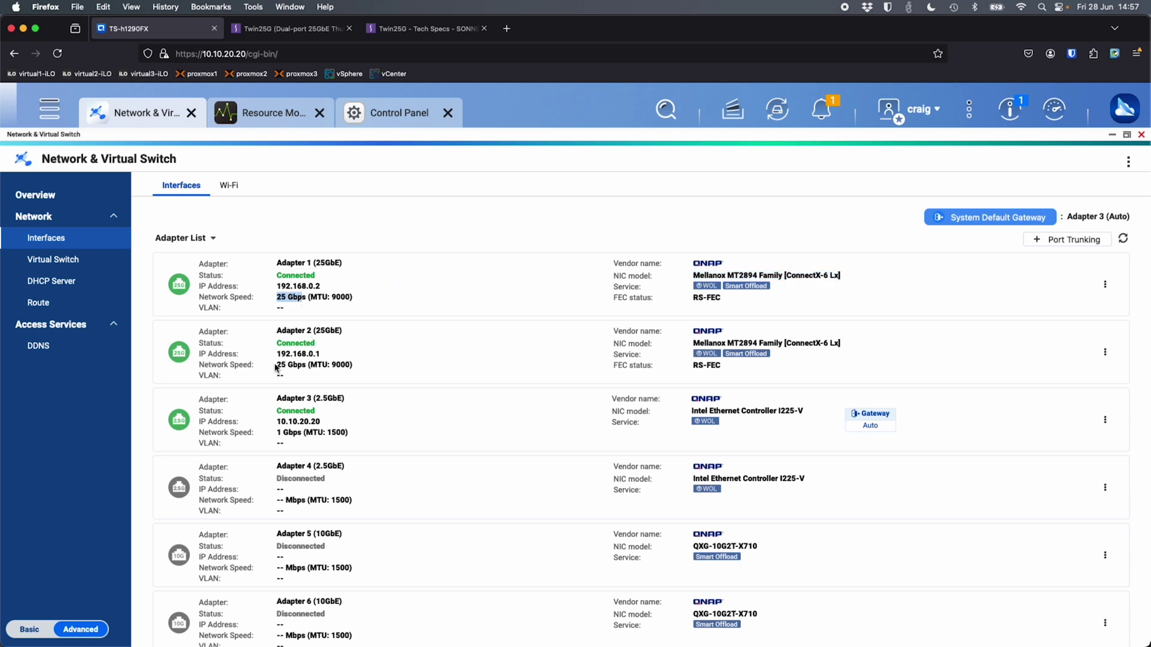
{"action": "left_click_drag", "start_coordinate": [277, 365], "coordinate": [305, 365]}
{"action": "key", "text": "super+Tab"}
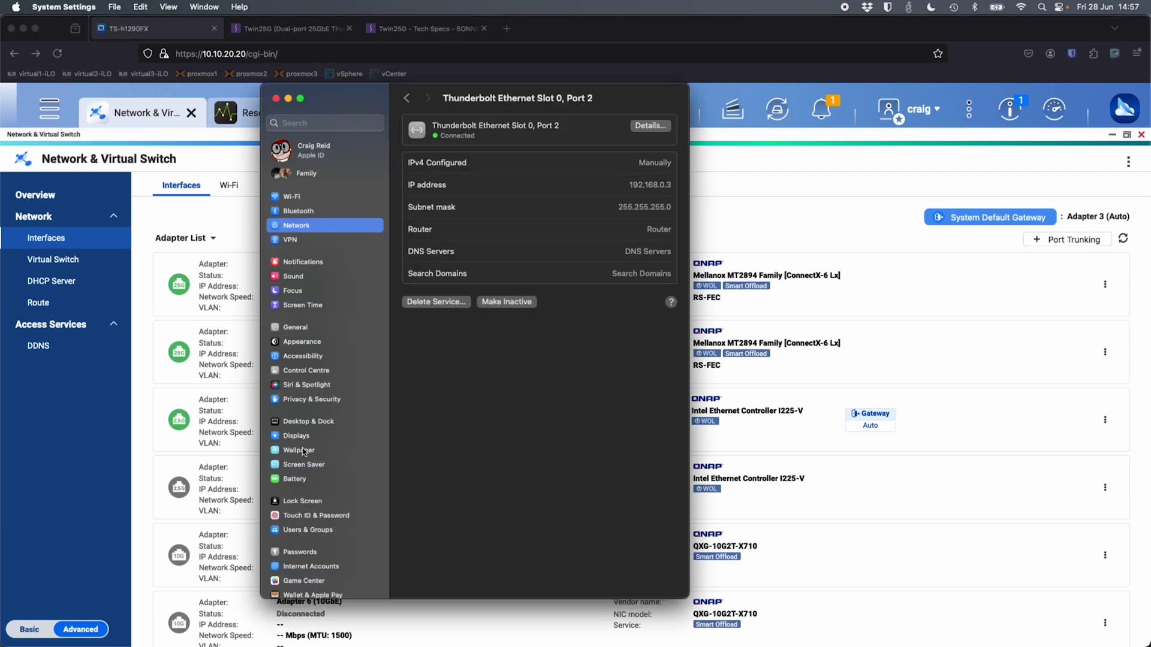
Check Thunderbolt Ethernet Slot 0 hardware details (25GBase-CR, Jumbo 9,000 MTU) without changes, then close System Settings.
{"action": "left_click", "coordinate": [407, 98]}
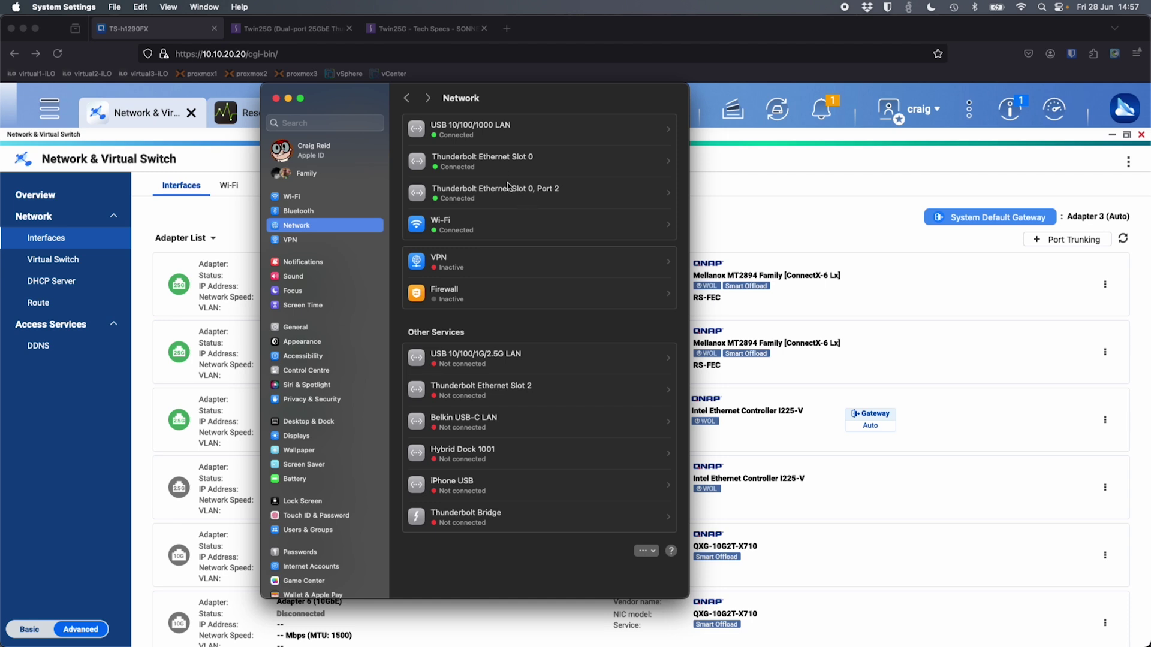
{"action": "left_click", "coordinate": [502, 160]}
{"action": "left_click", "coordinate": [646, 126]}
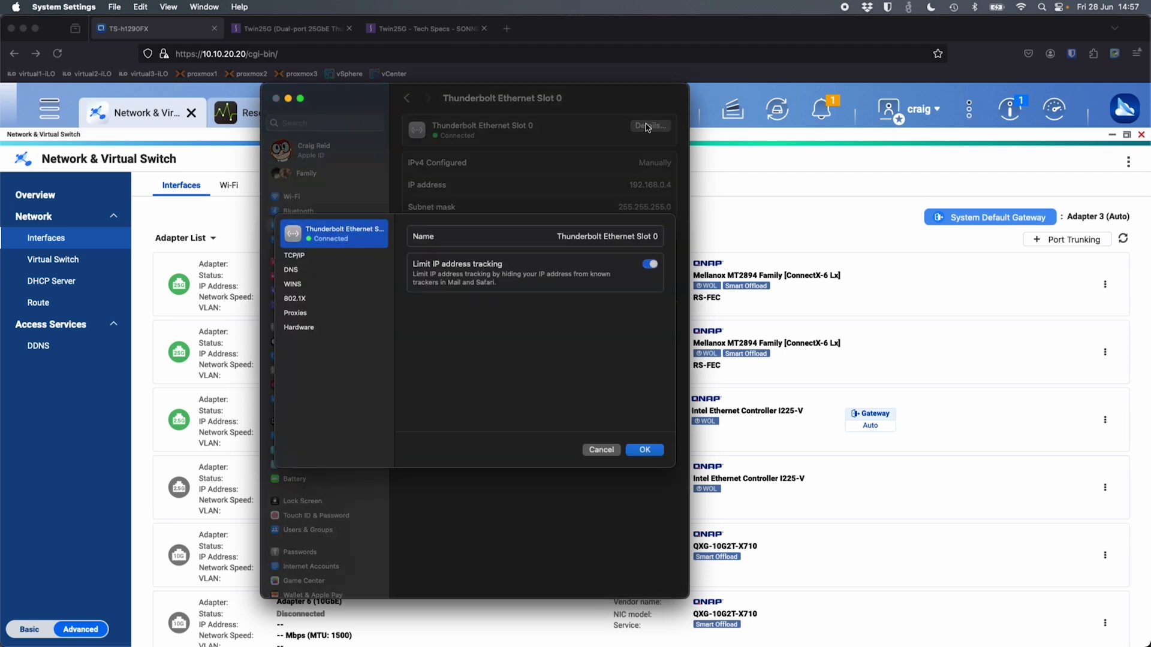
{"action": "left_click", "coordinate": [298, 329]}
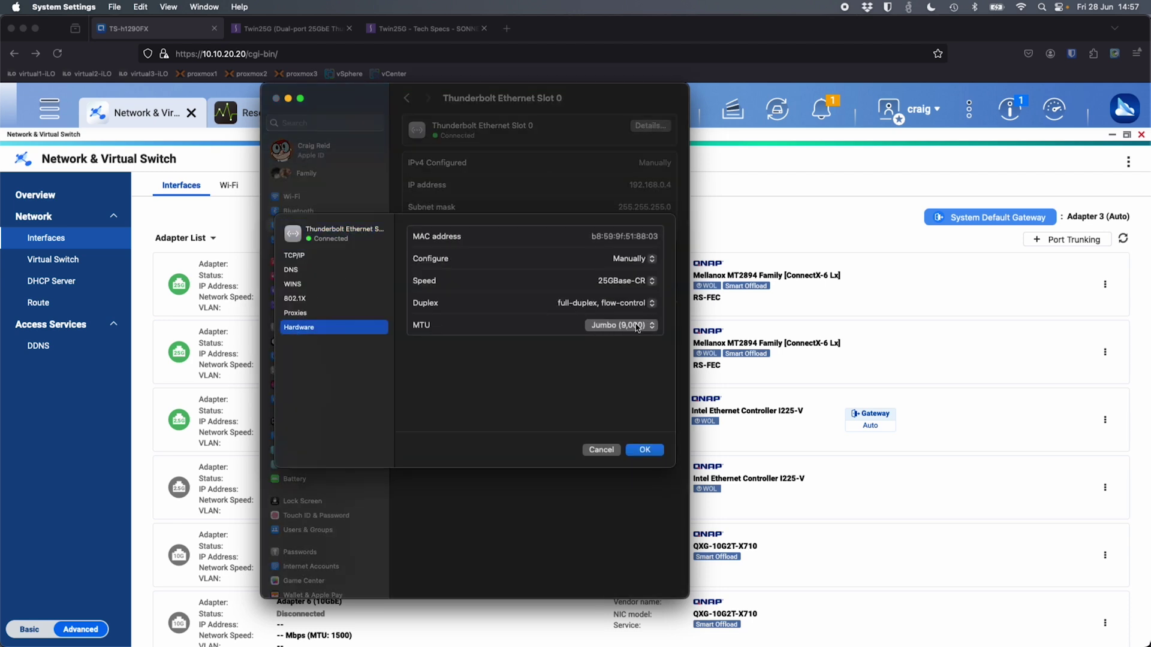
{"action": "left_click", "coordinate": [592, 450]}
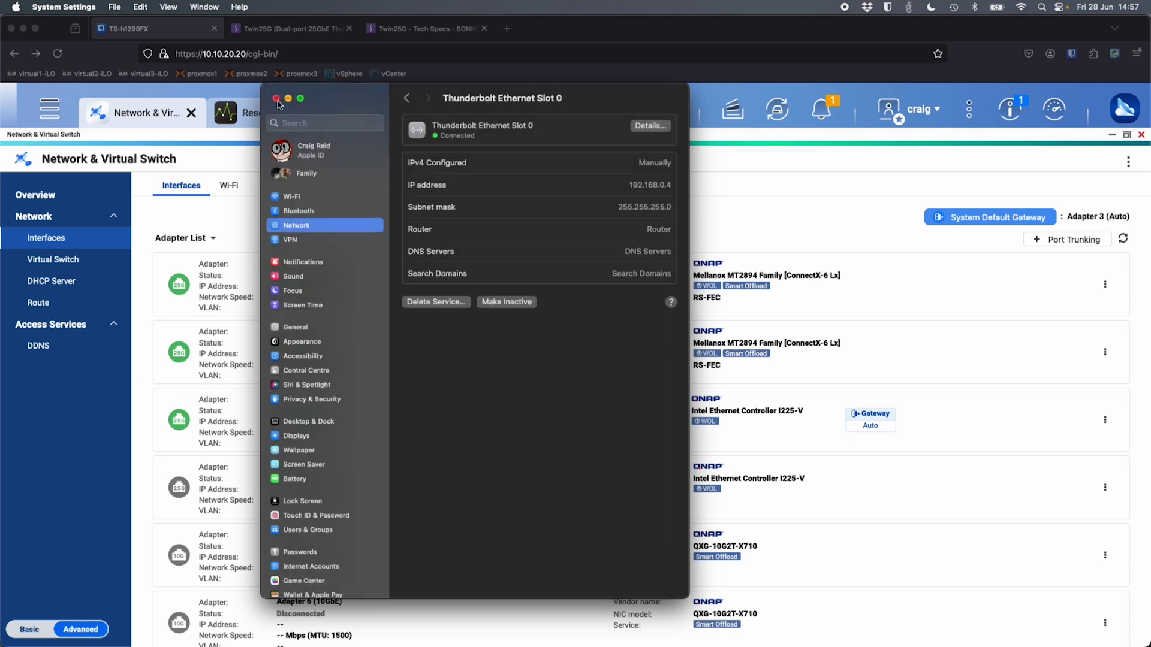
{"action": "left_click", "coordinate": [275, 97]}
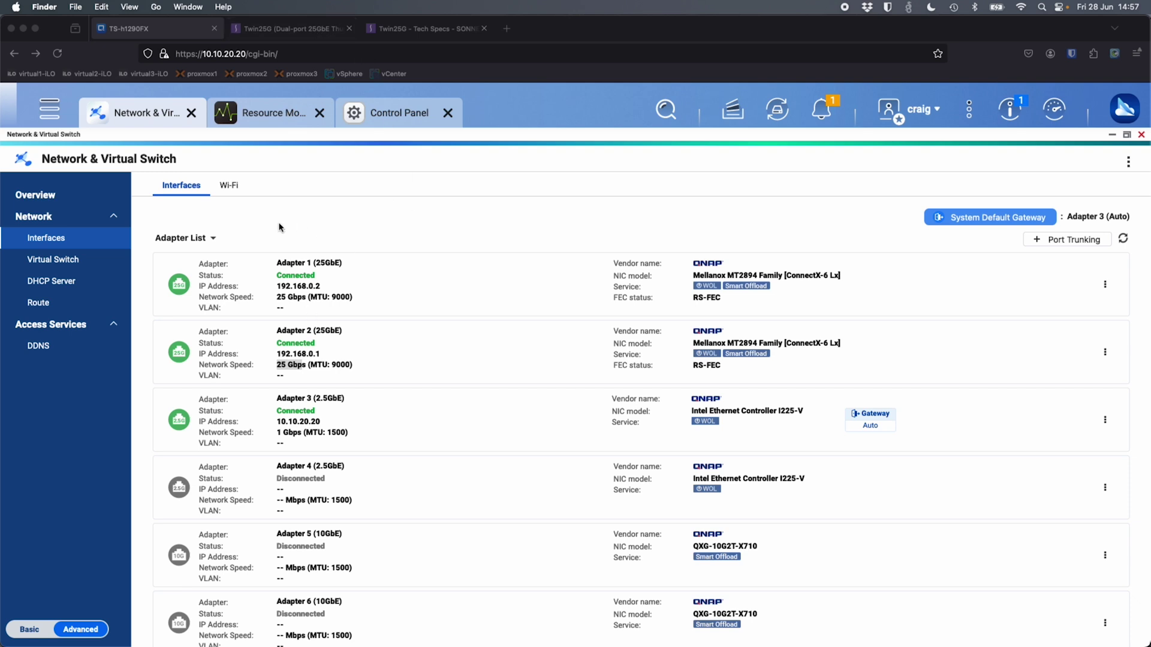
{"action": "left_click", "coordinate": [398, 114]}
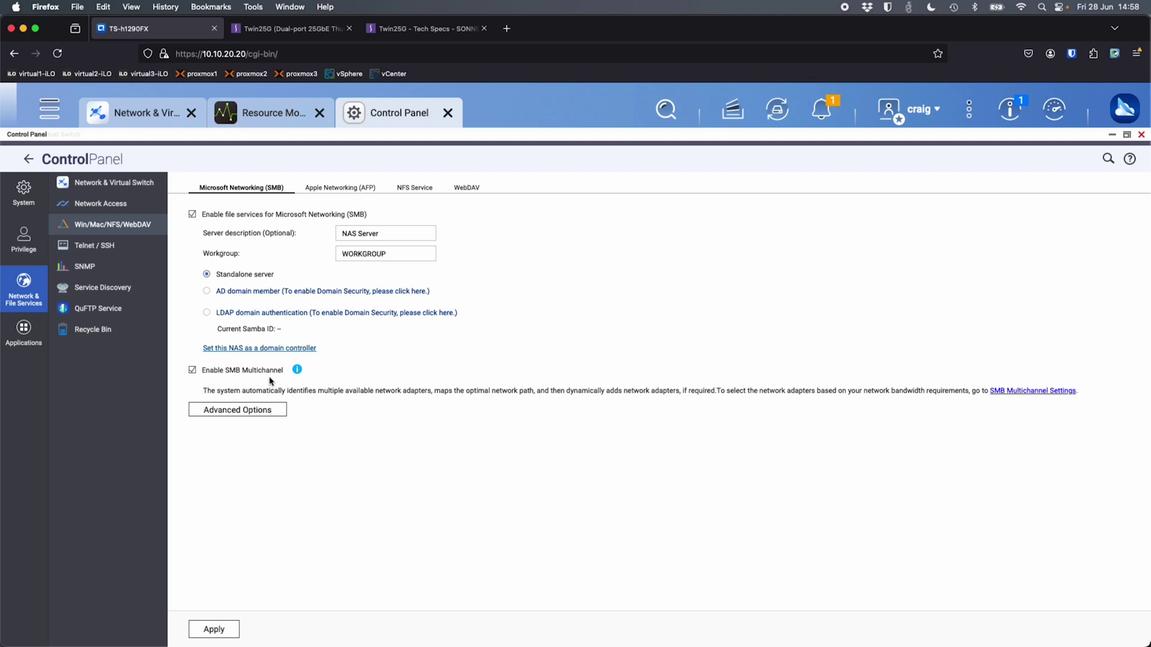
Confirm SMB Multichannel is enabled in the Control Panel's Microsoft Networking (SMB) settings.
{"action": "left_click", "coordinate": [275, 123]}
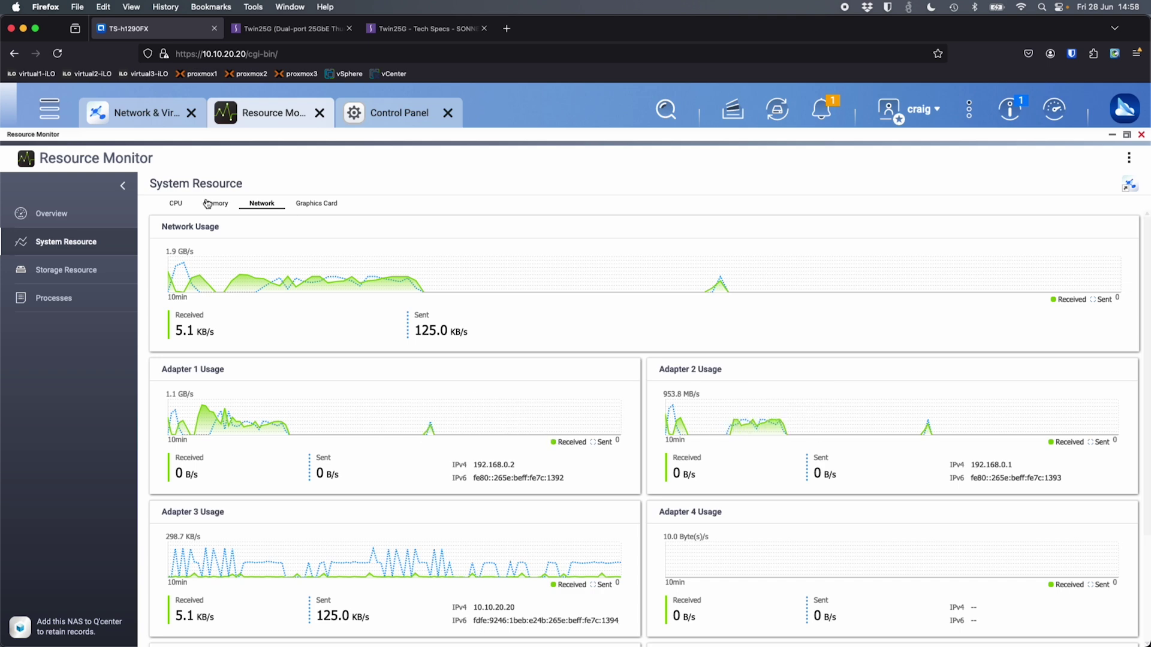
Review adapter link speeds, return to the per-adapter network charts, and bring AJA System Test Lite forward.
{"action": "left_click", "coordinate": [139, 125]}
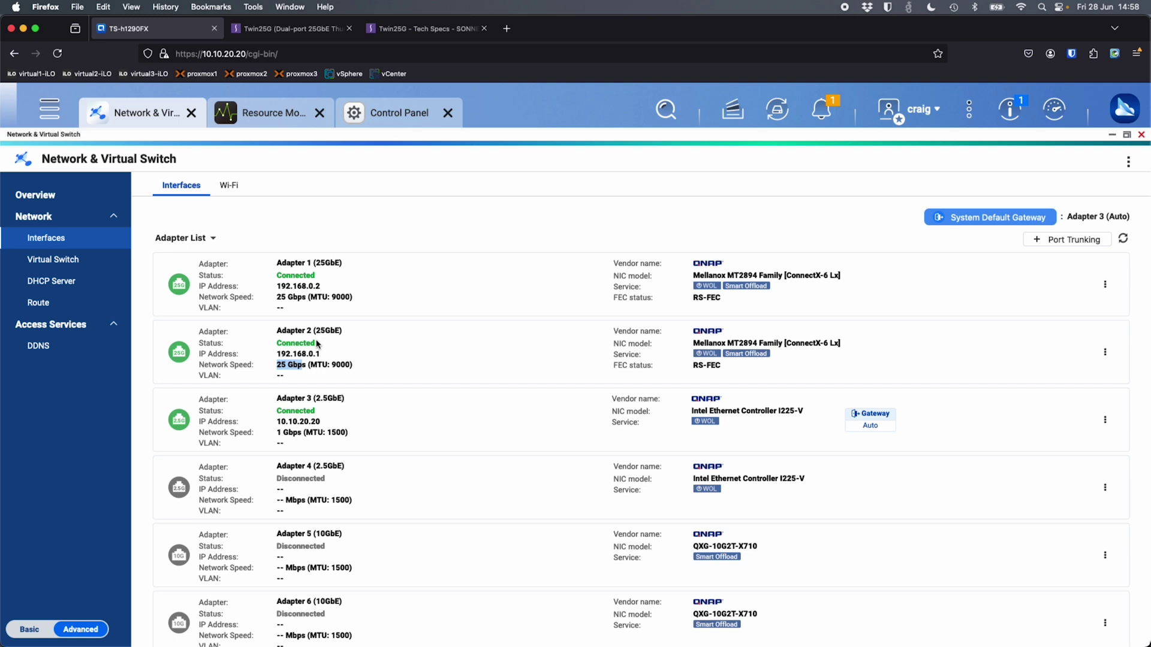
{"action": "left_click", "coordinate": [282, 117]}
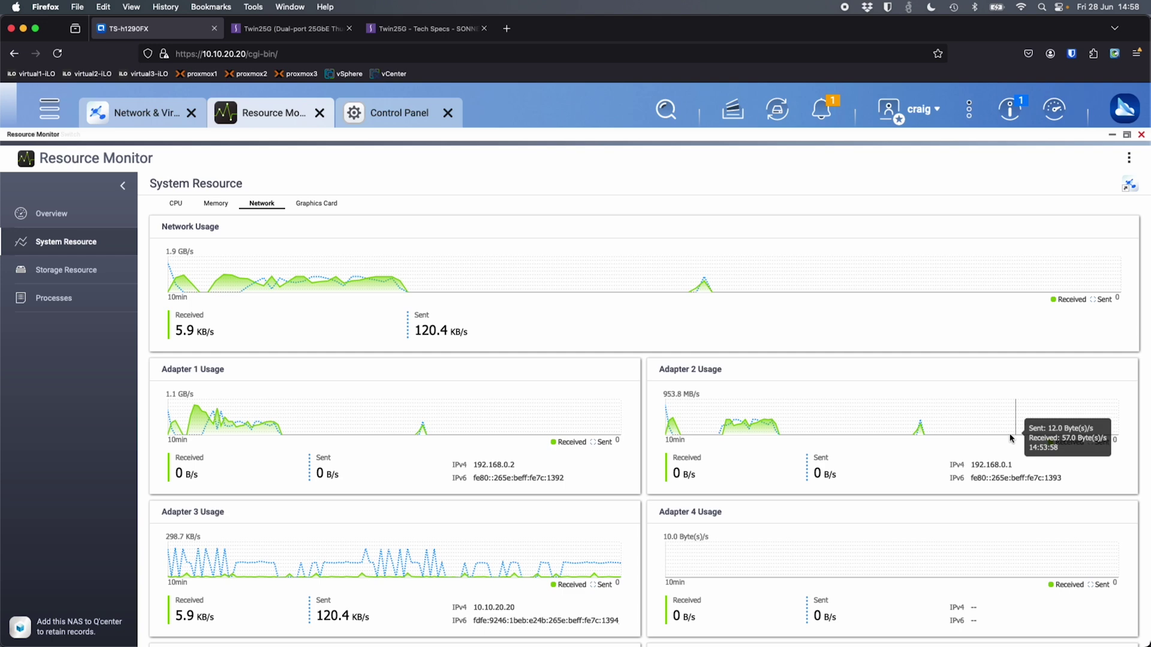
{"action": "left_click", "coordinate": [758, 638]}
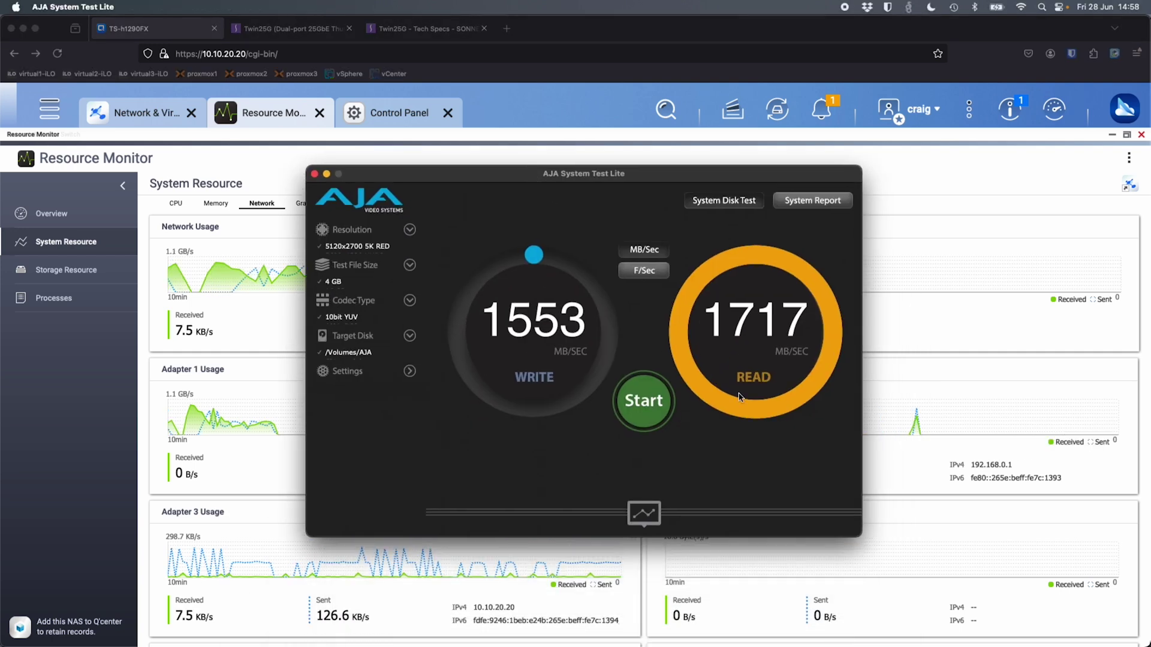
Run the AJA disk test on /Volumes/AJA while watching the NAS charts, then stop it.
{"action": "left_click", "coordinate": [639, 405]}
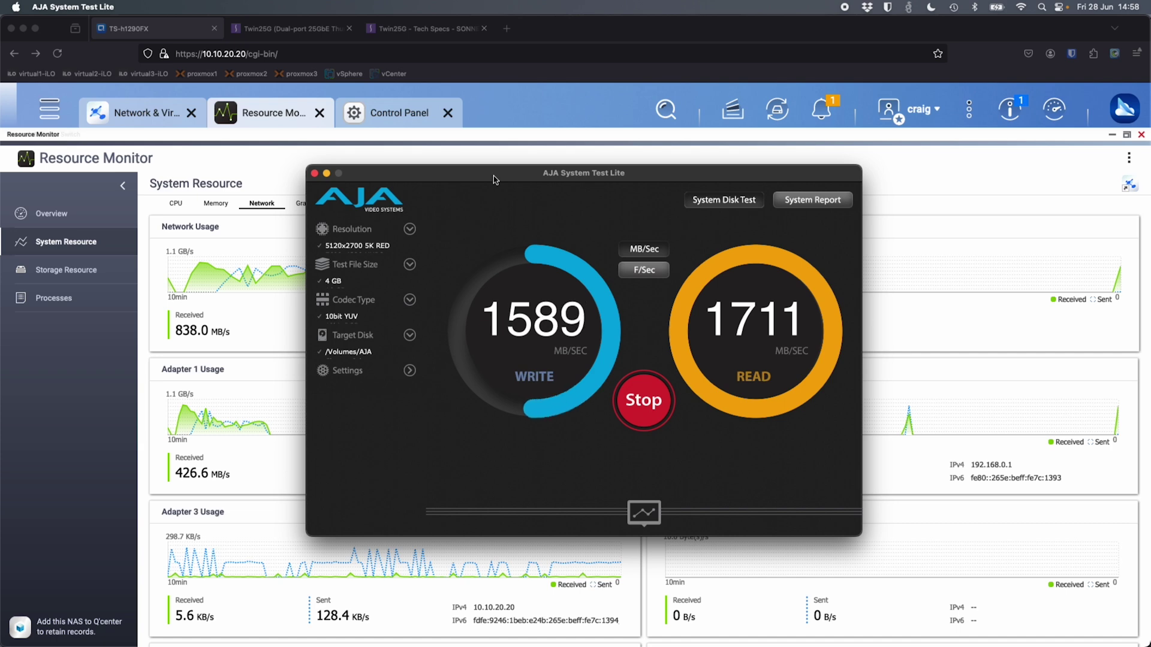
{"action": "left_click_drag", "start_coordinate": [494, 177], "coordinate": [488, 204]}
{"action": "double_click", "coordinate": [489, 204]}
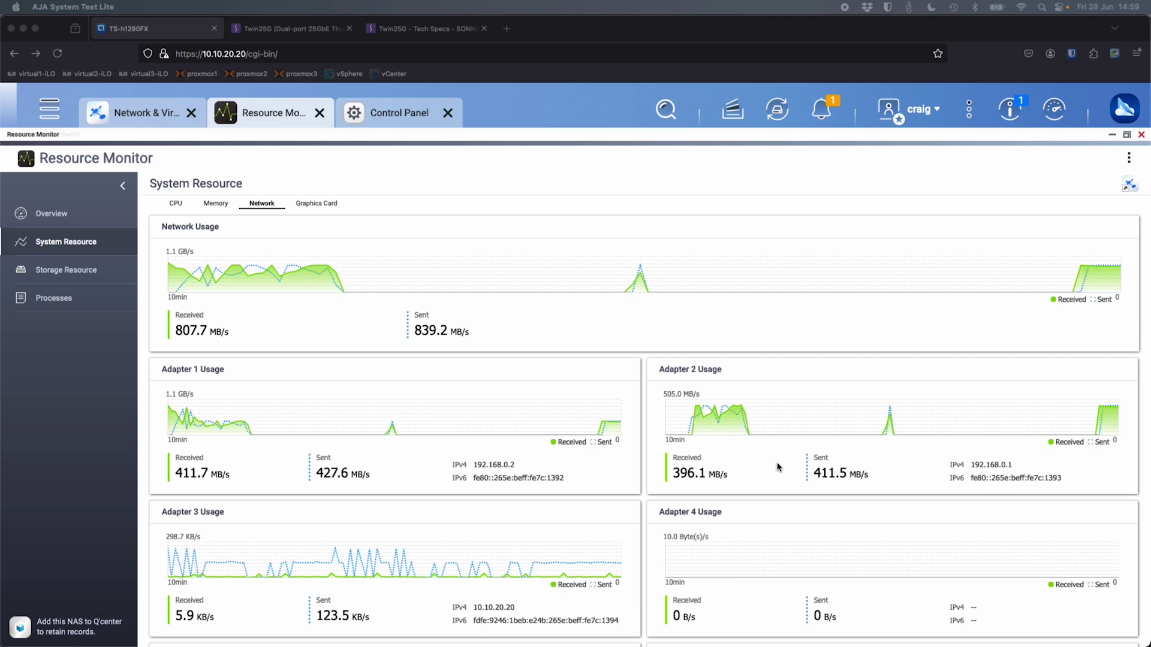
{"action": "left_click", "coordinate": [435, 623]}
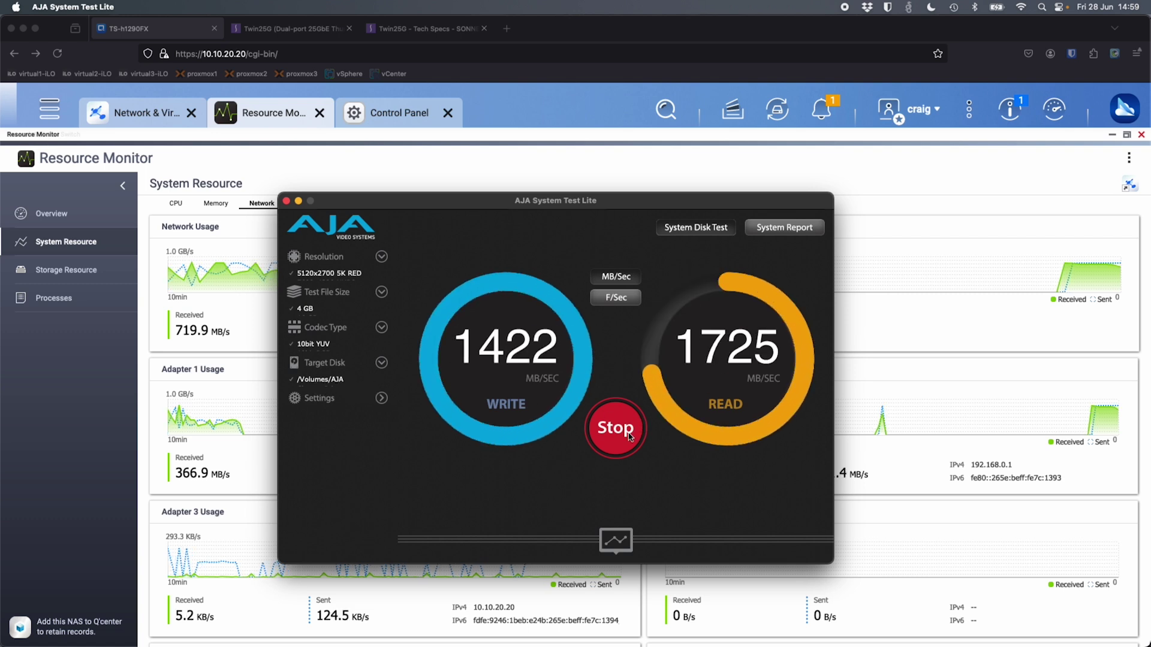
{"action": "left_click", "coordinate": [609, 418]}
Open File Station from the QTS main menu to view the NAS's AJA share.
{"action": "left_click", "coordinate": [46, 115]}
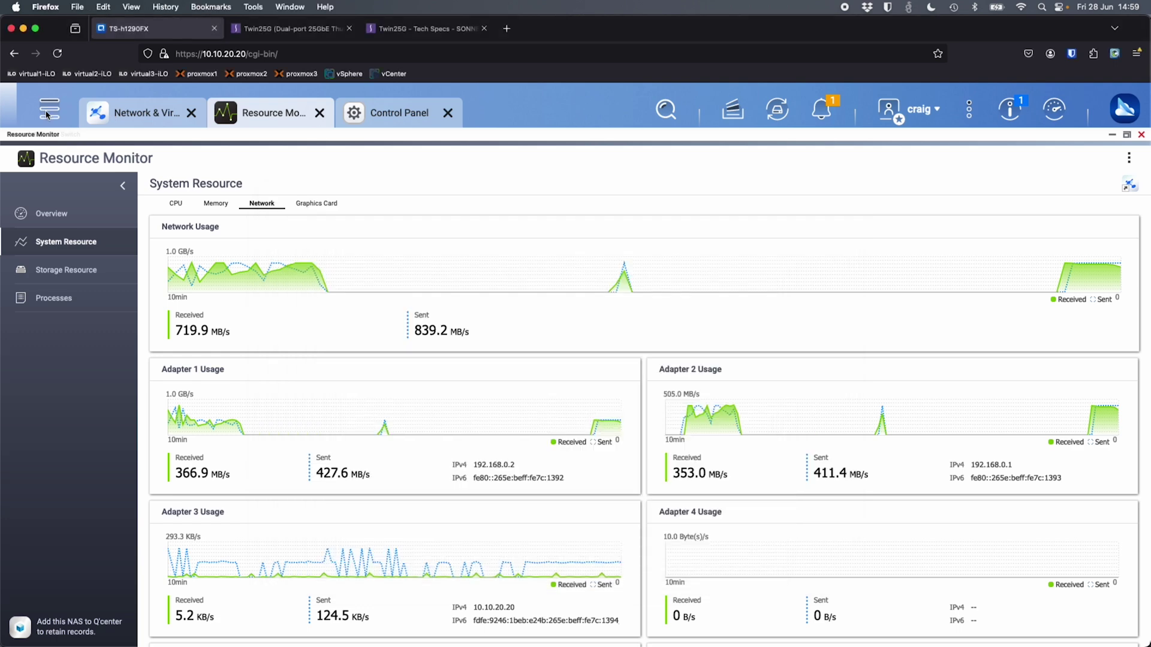
{"action": "left_click", "coordinate": [47, 111]}
{"action": "left_click", "coordinate": [258, 304]}
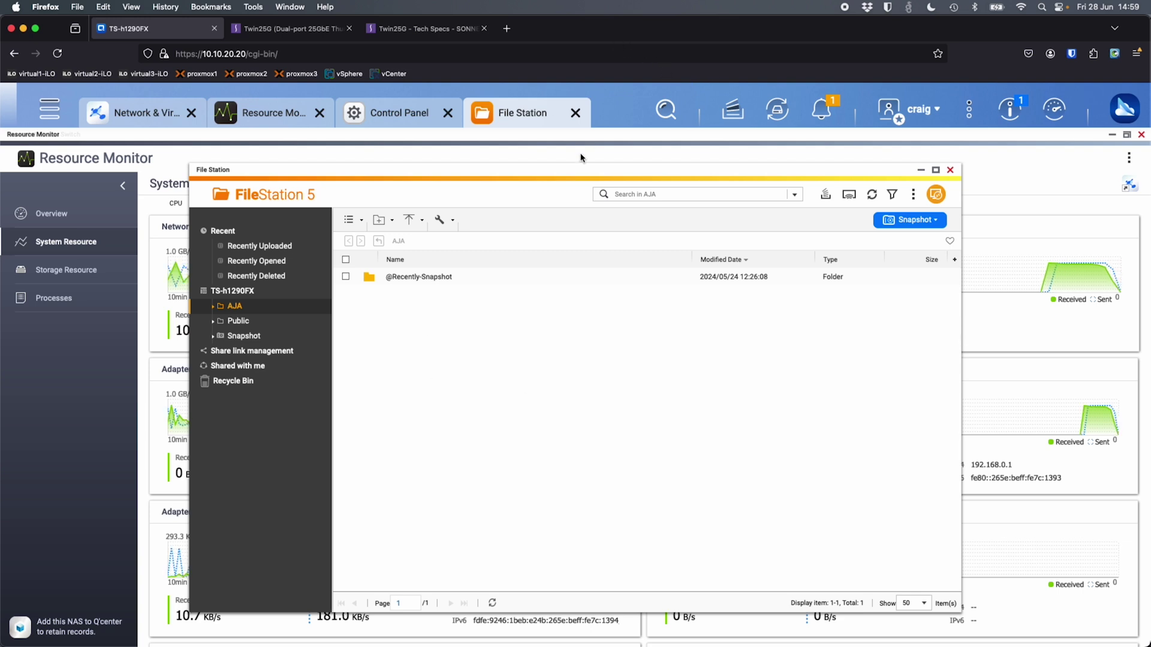
Bring Resource Monitor's Network charts forward to review both 25GbE adapters' test traffic.
{"action": "left_click", "coordinate": [288, 151]}
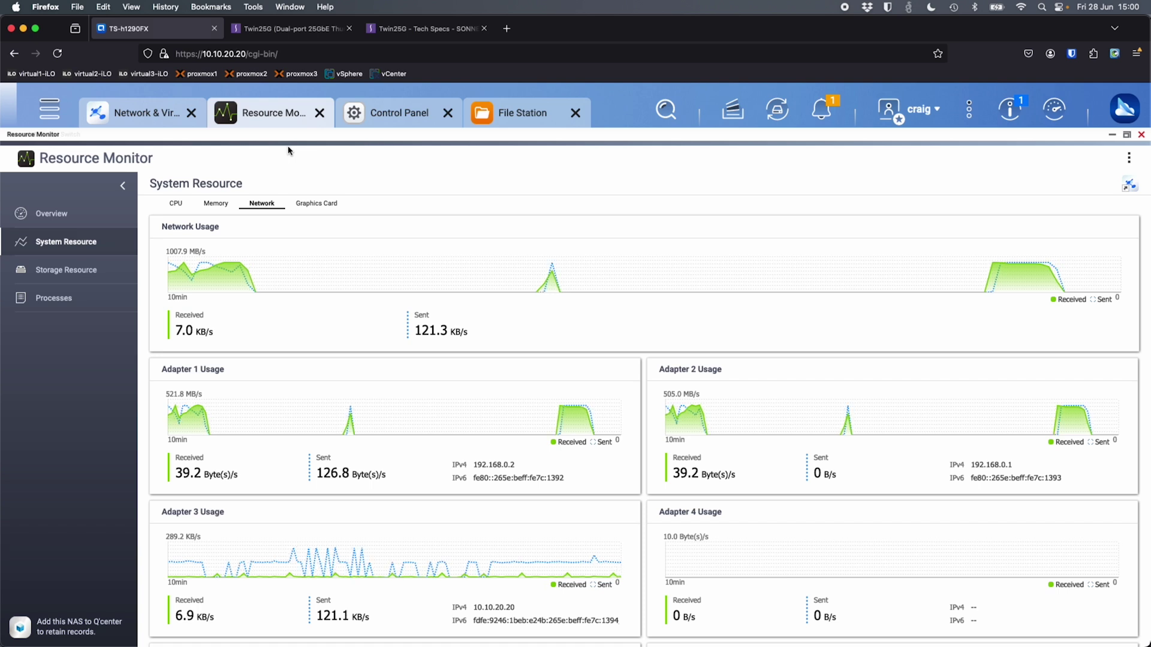
{"action": "mouse_move", "coordinate": [368, 274]}
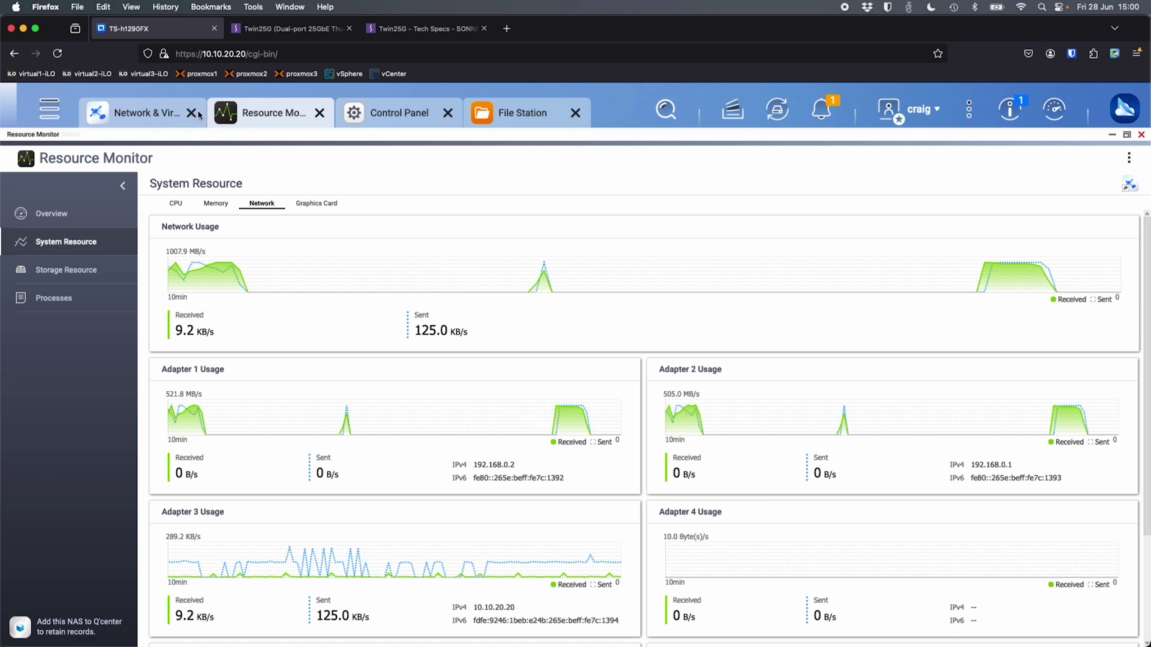
{"action": "left_click", "coordinate": [311, 29]}
Scroll the Twin25G product page to the banner showing the adapter with its SFP28 transceivers.
{"action": "scroll", "coordinate": [325, 357], "scroll_direction": "up", "scroll_amount": 20}
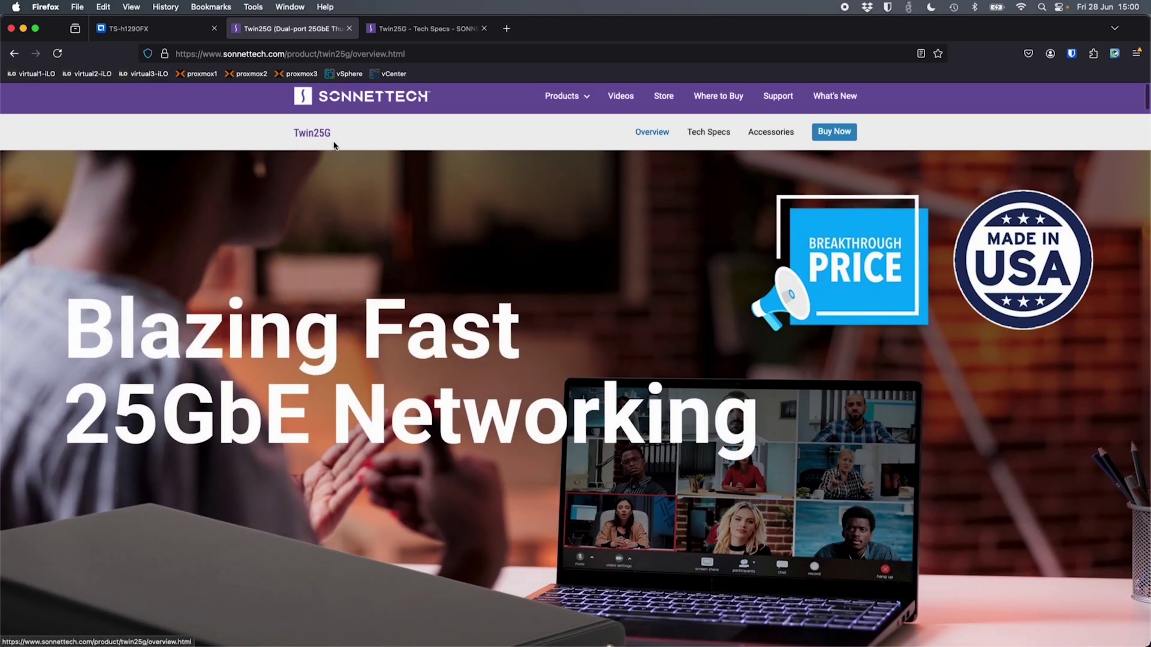
{"action": "scroll", "coordinate": [493, 195], "scroll_direction": "down", "scroll_amount": 6}
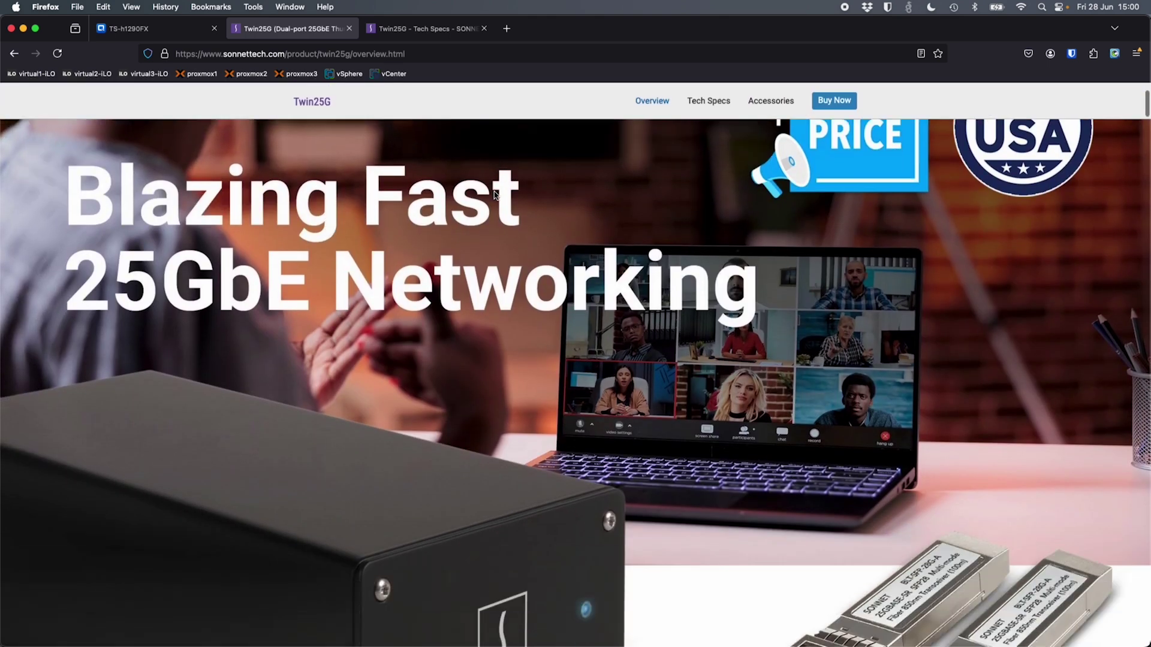